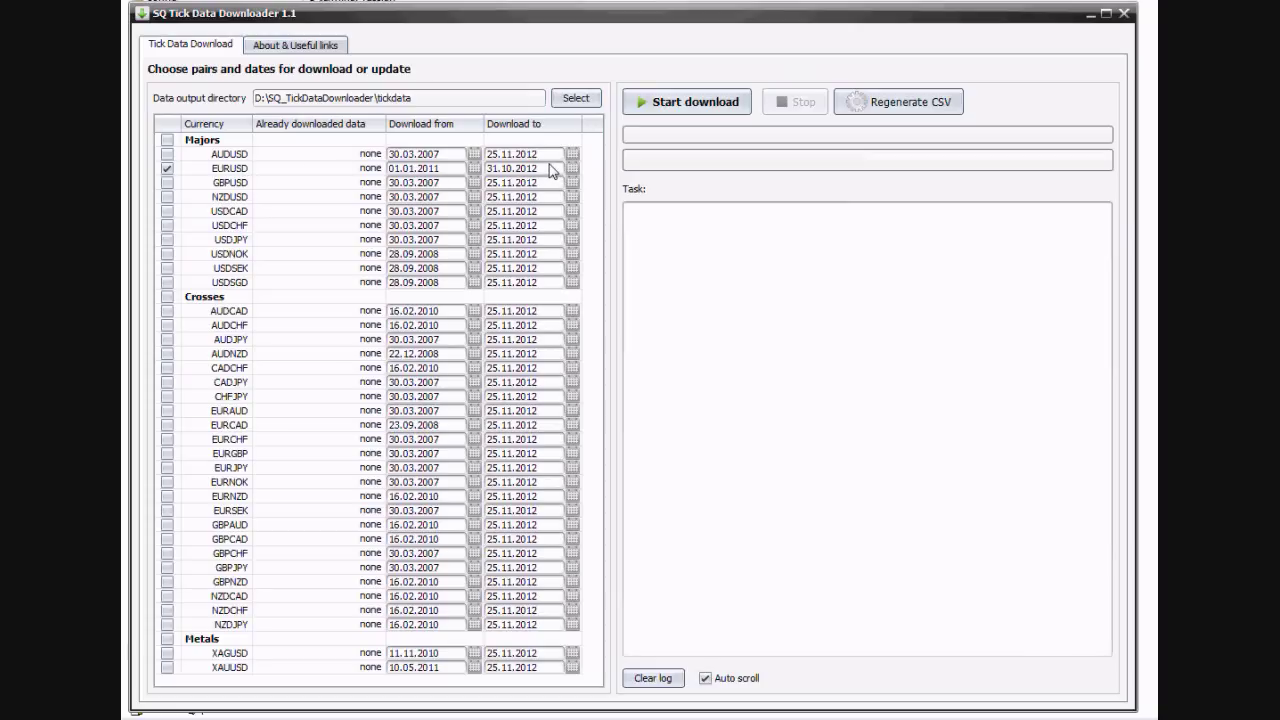
Download and process the EURUSD tick data, then close SQ Tick Data Downloader
left_click(685, 104)
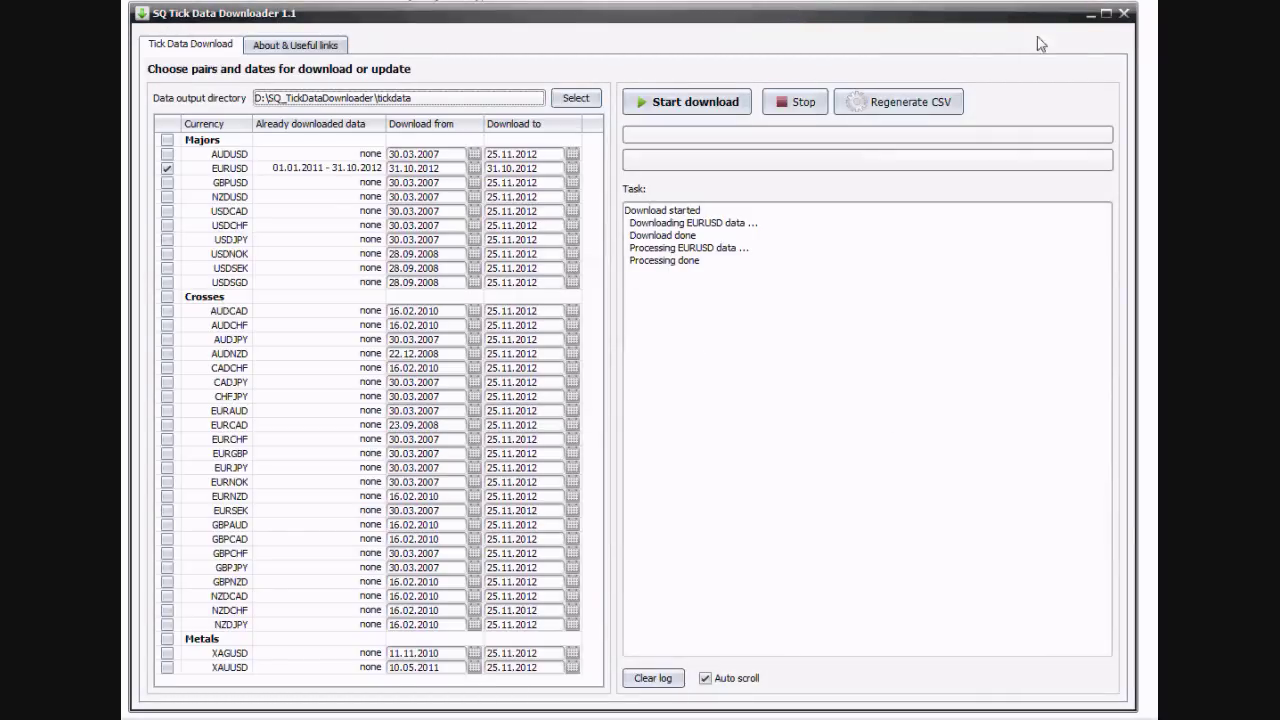
left_click(1124, 14)
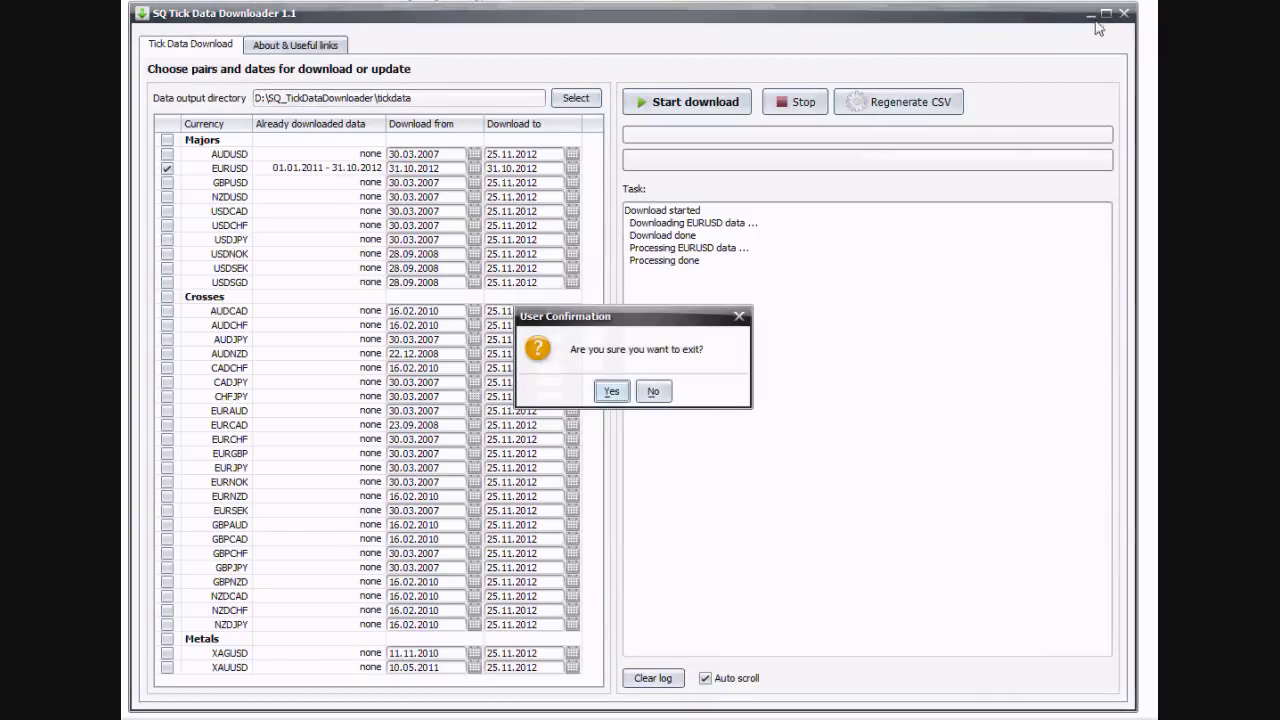
Confirm quitting the downloader and launch terminal.exe from the MetaTrader folder
left_click(601, 392)
left_click(164, 653)
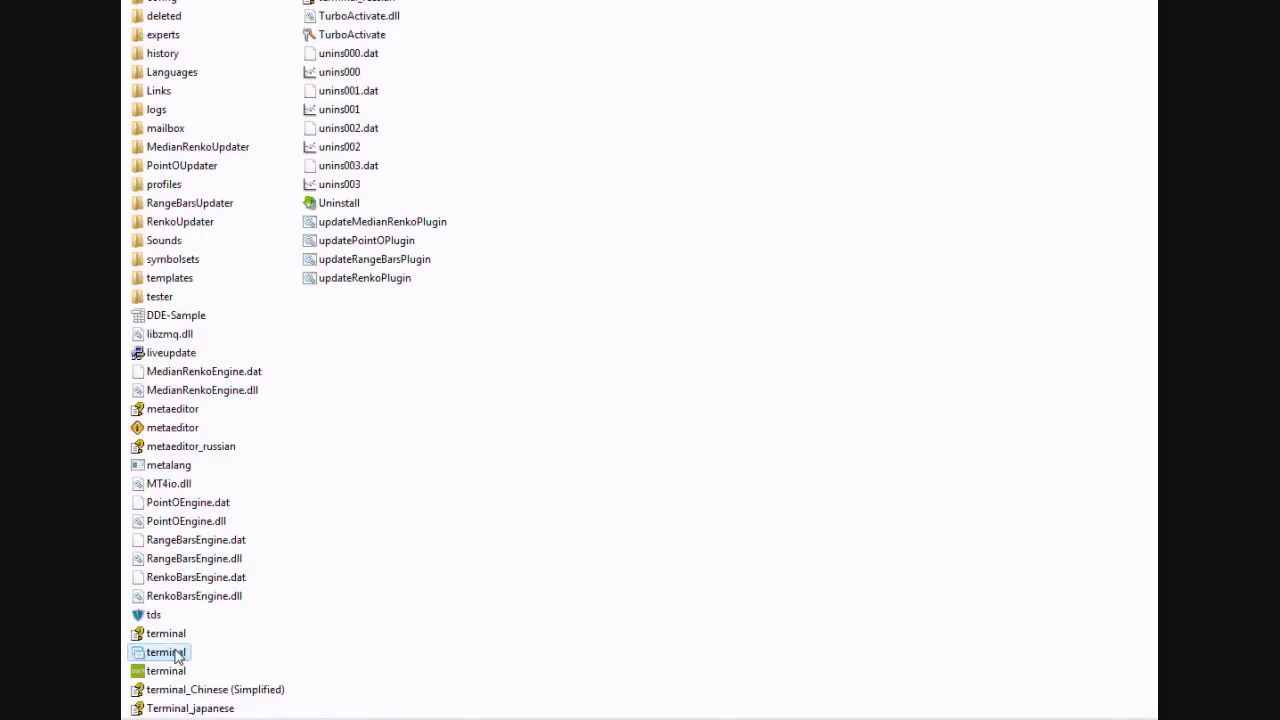
double_click(166, 652)
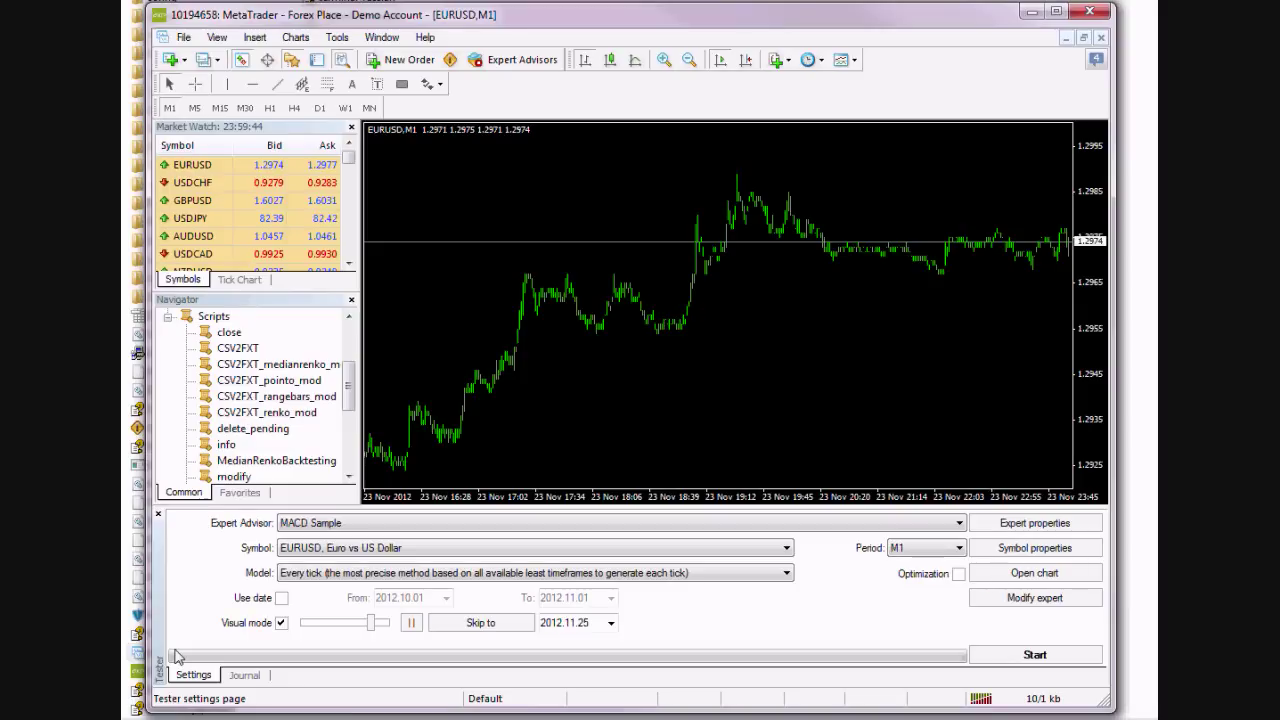
left_click(240, 348)
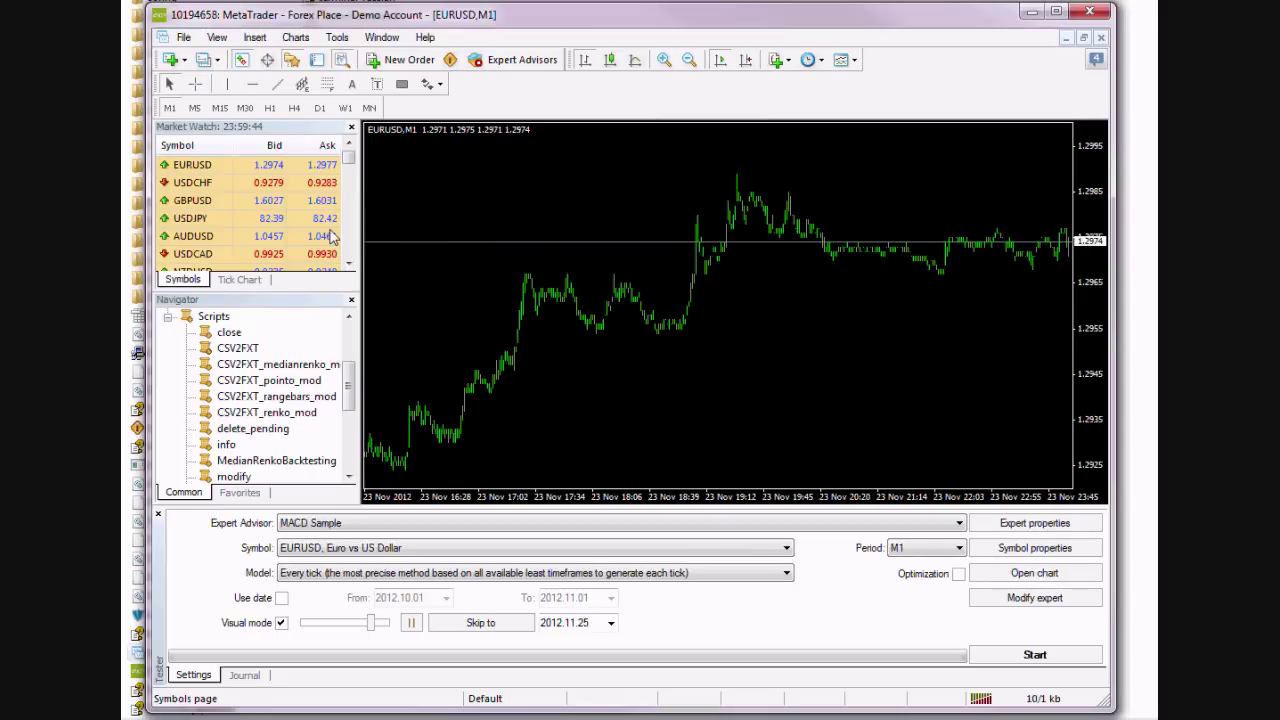
left_click(240, 350)
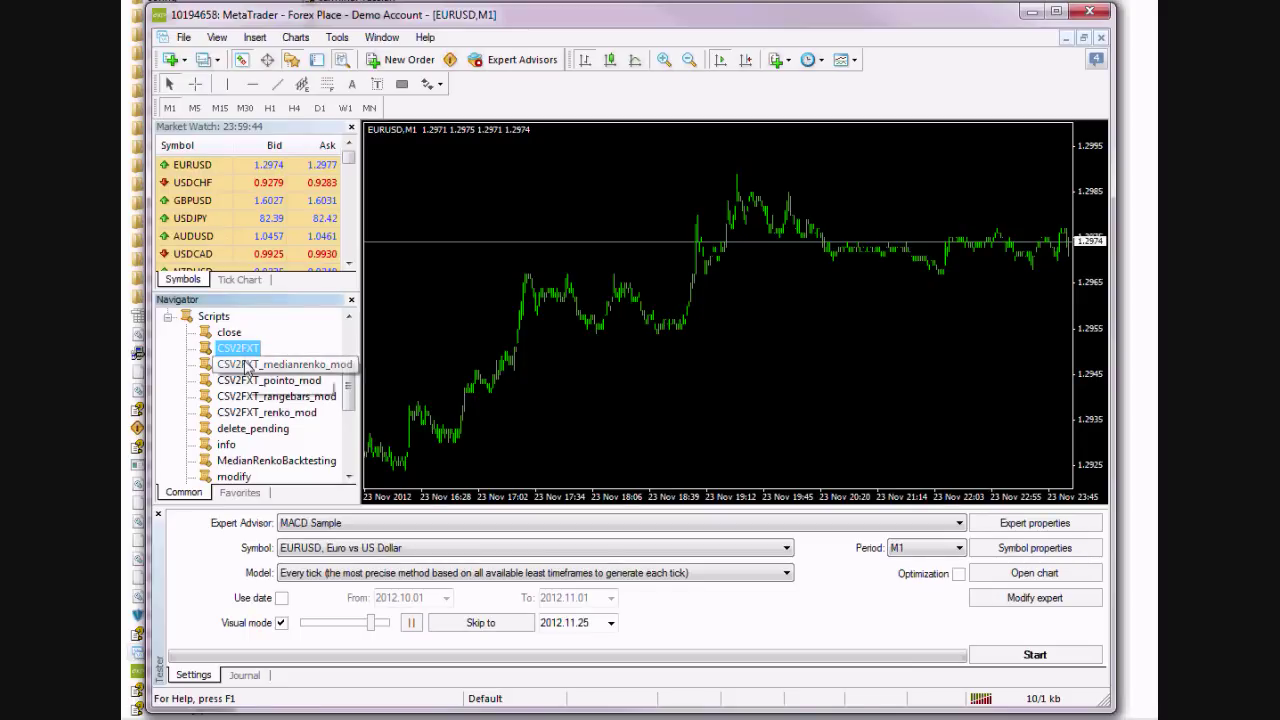
left_click(300, 366)
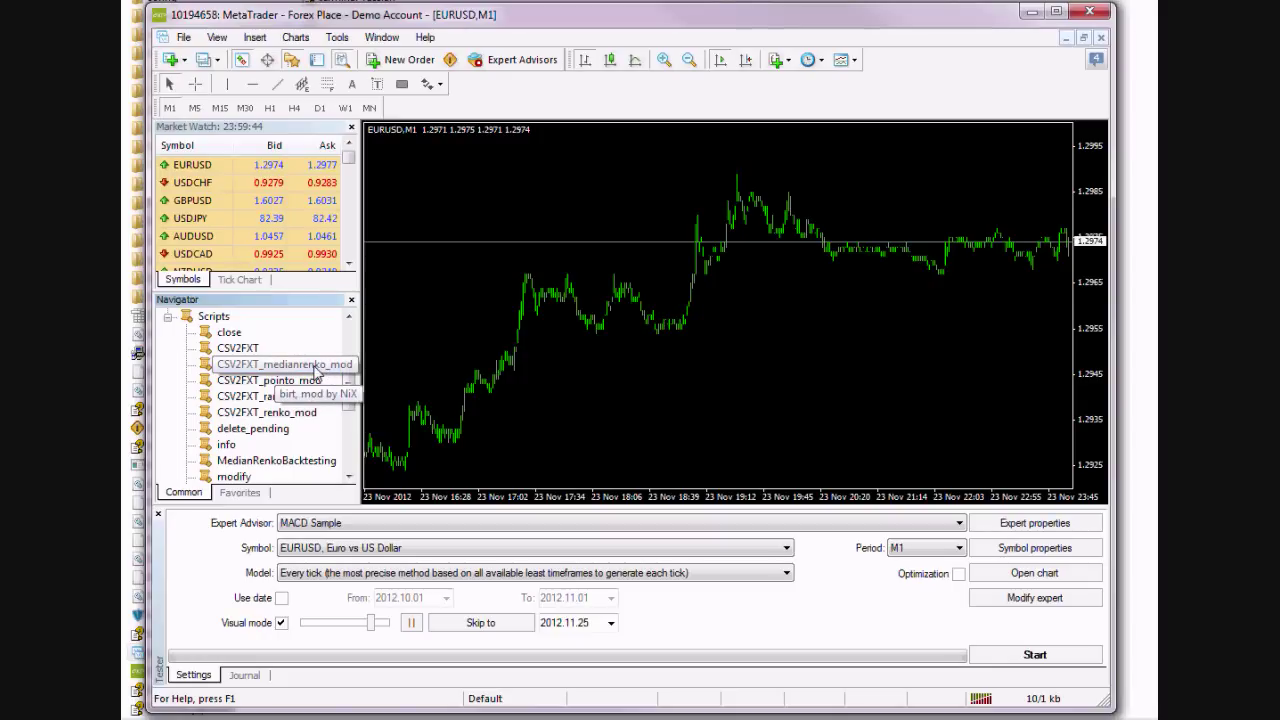
left_click_drag(316, 370, 416, 137)
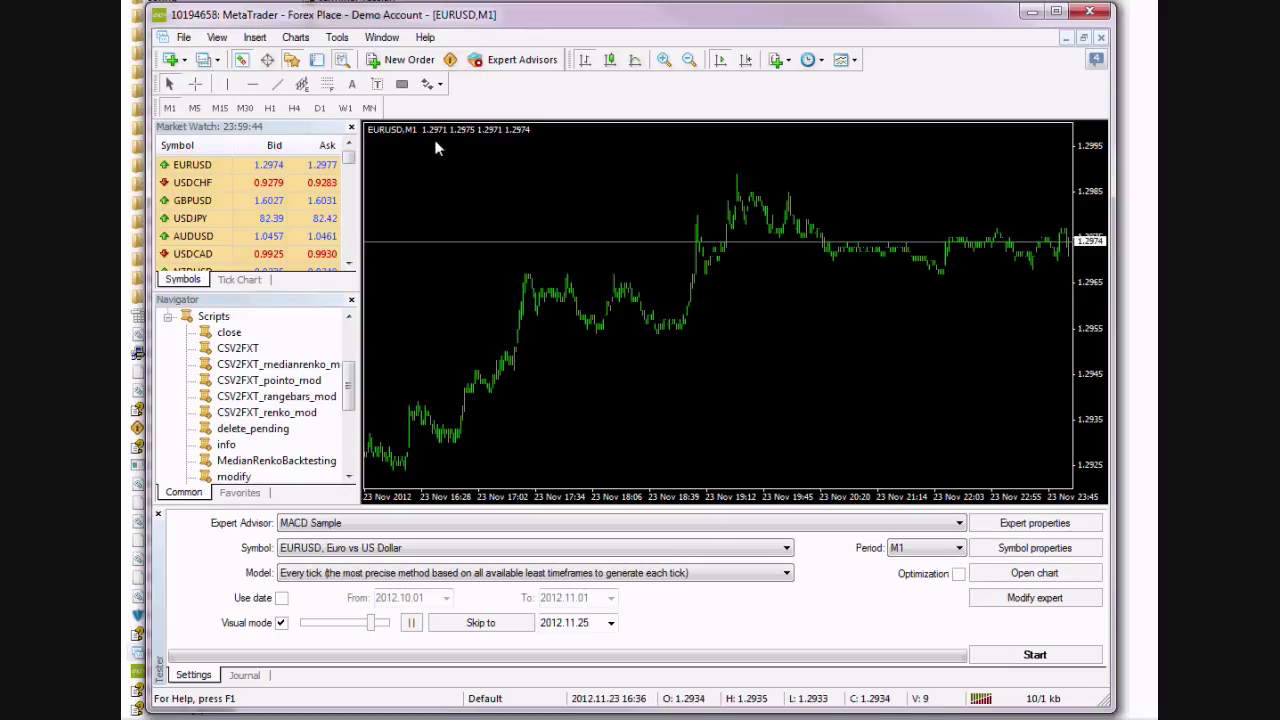
left_click(288, 366)
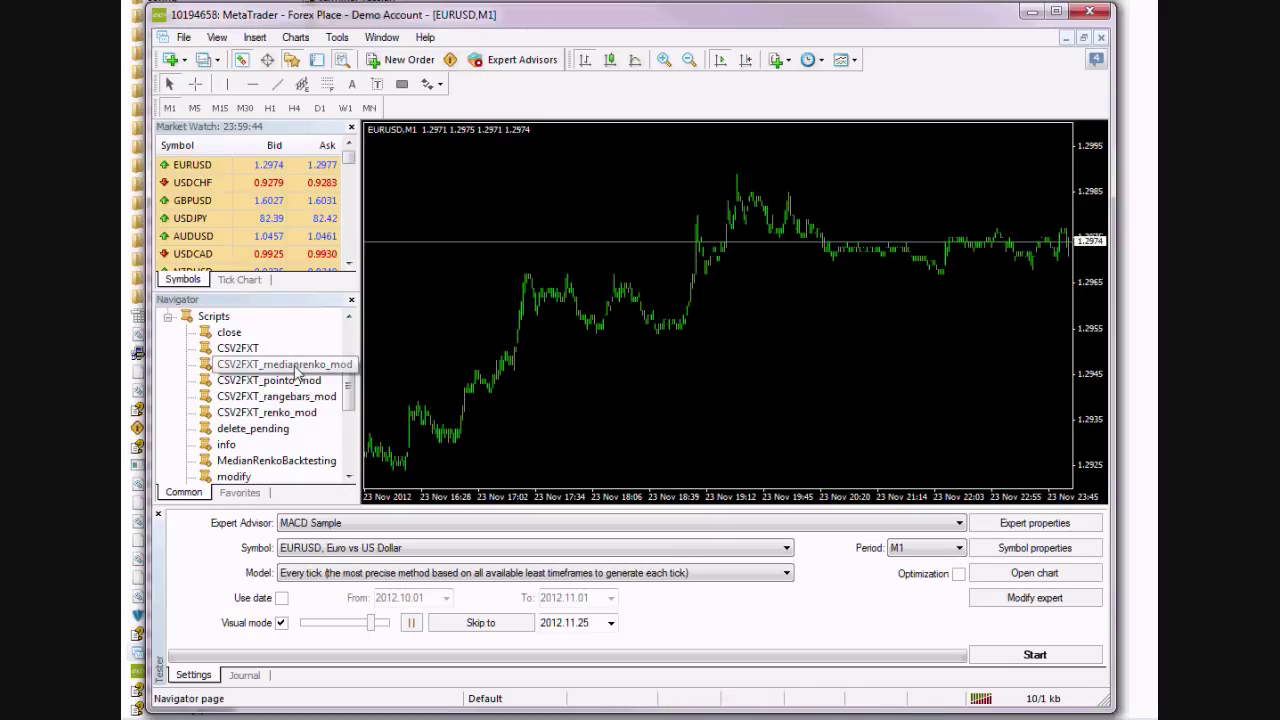
Run CSV2FXT_medianrenko_mod on the EURUSD chart with barSize set to 20
left_click_drag(292, 370, 530, 297)
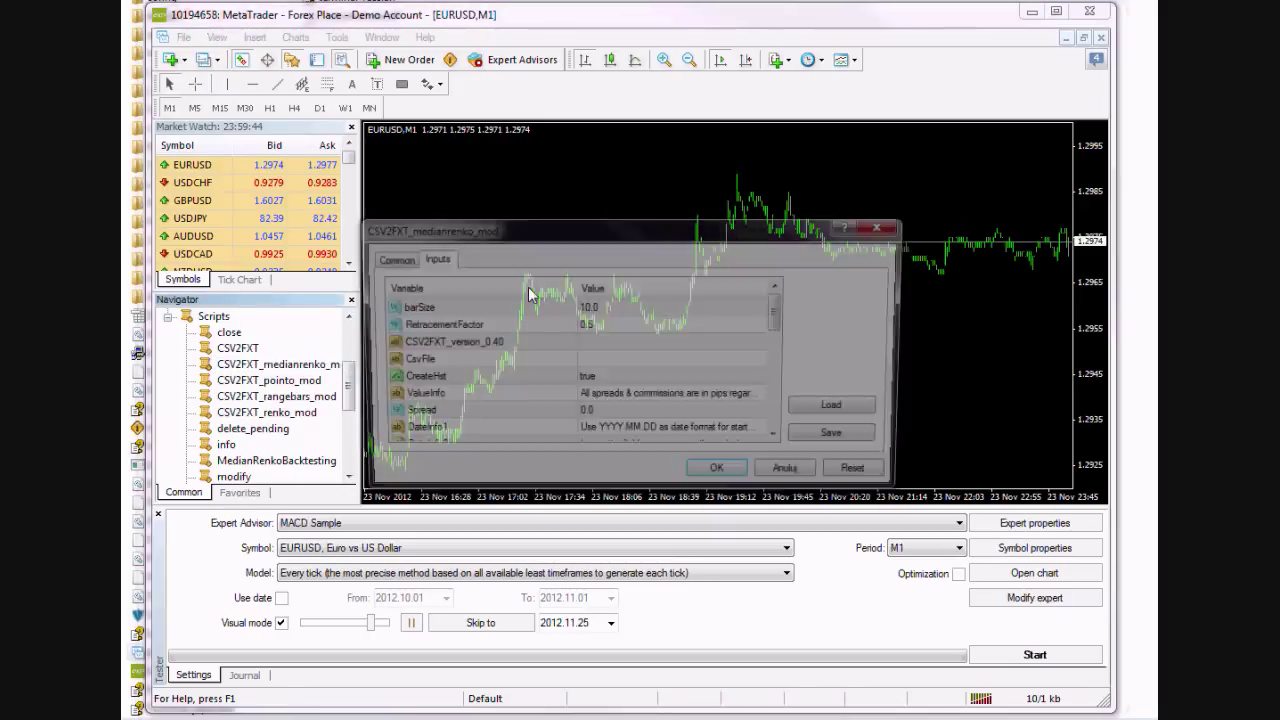
double_click(602, 315)
type("20")
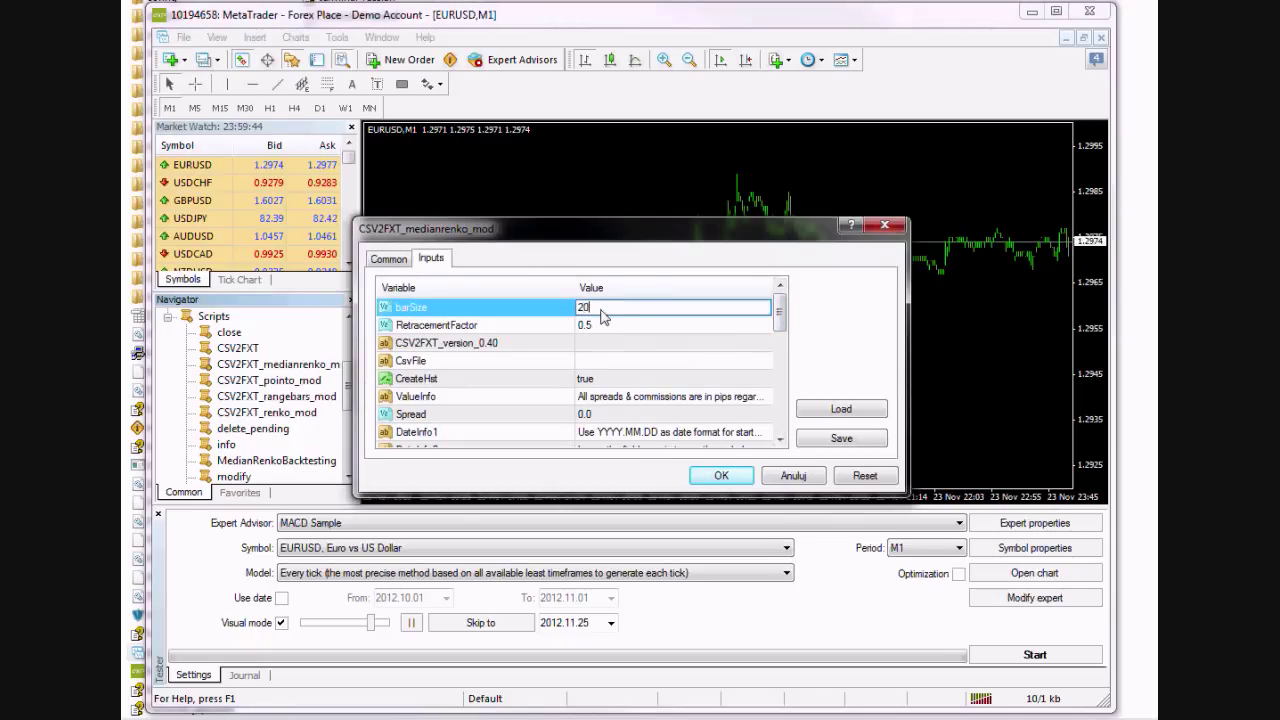
left_click(607, 327)
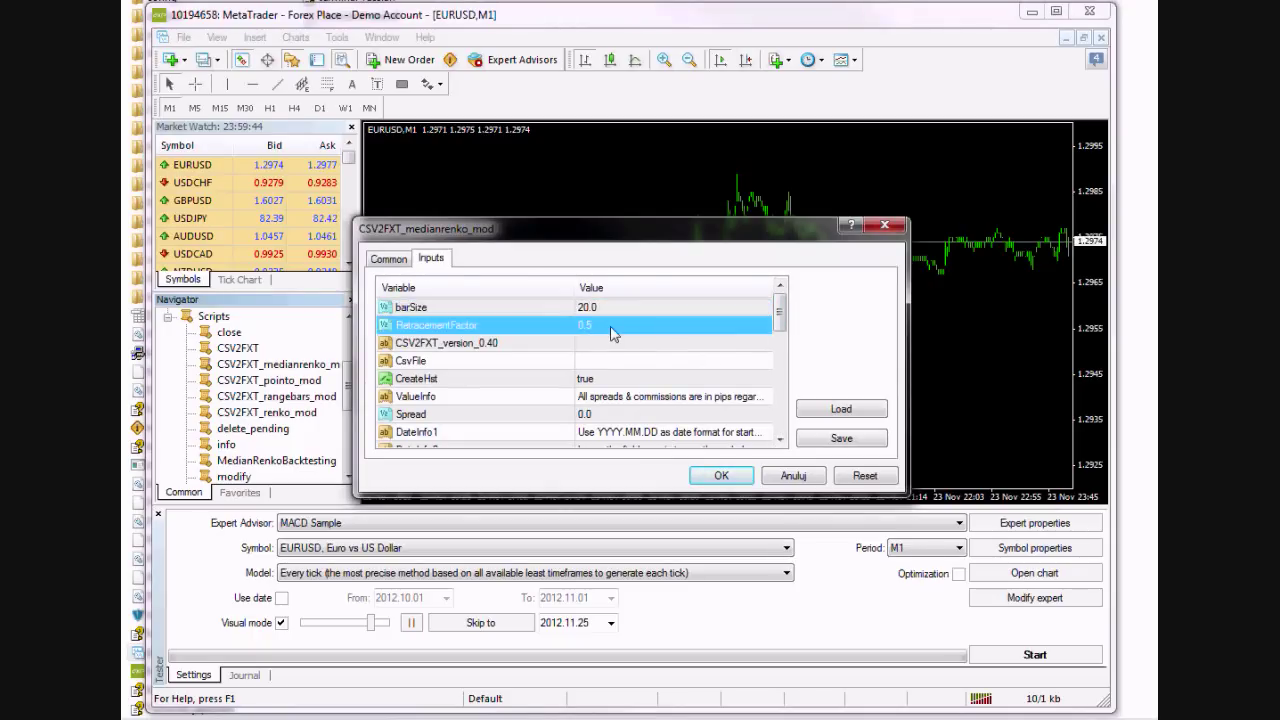
left_click(724, 477)
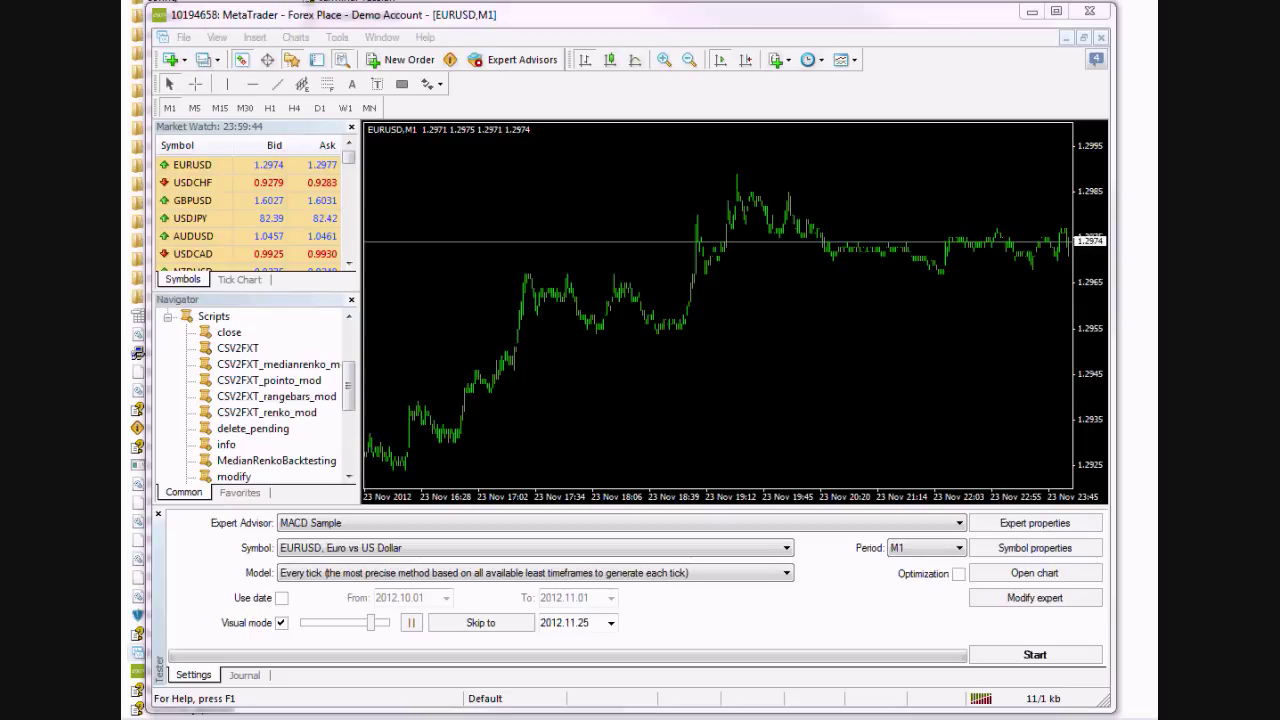
Close MetaTrader and relaunch it through tds.exe for Tick Data Suite
left_click(1089, 12)
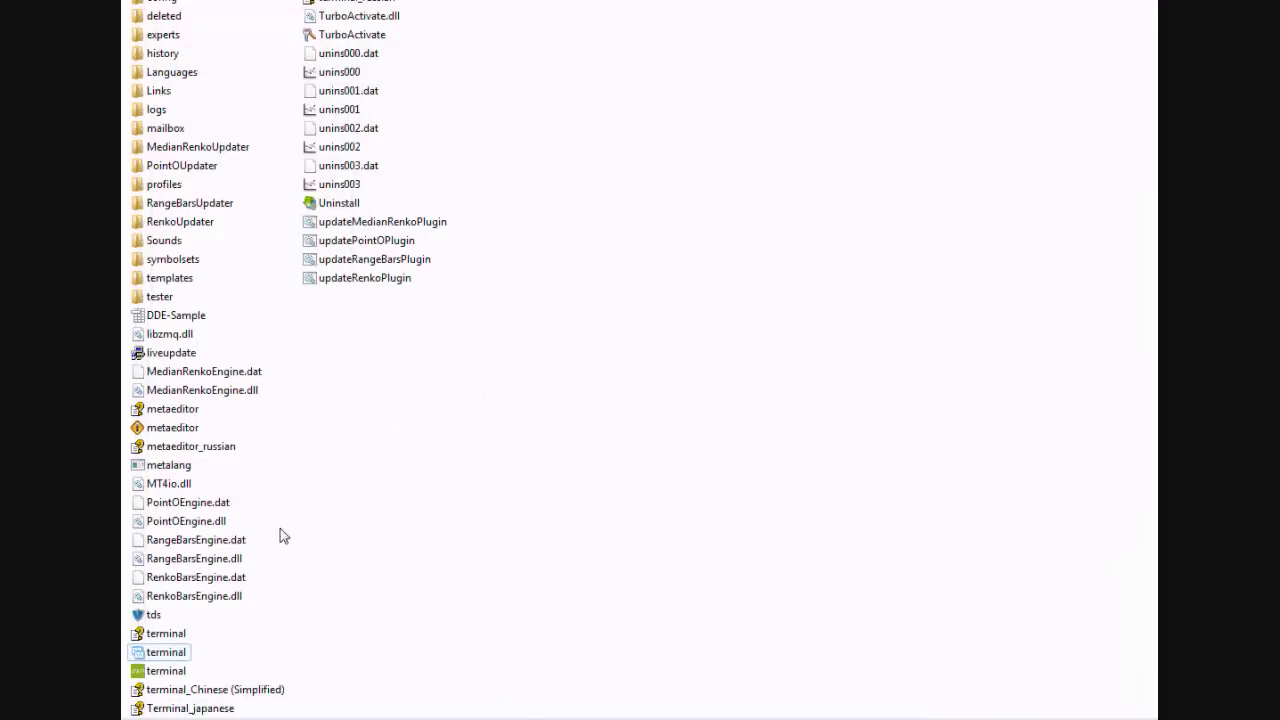
left_click(153, 617)
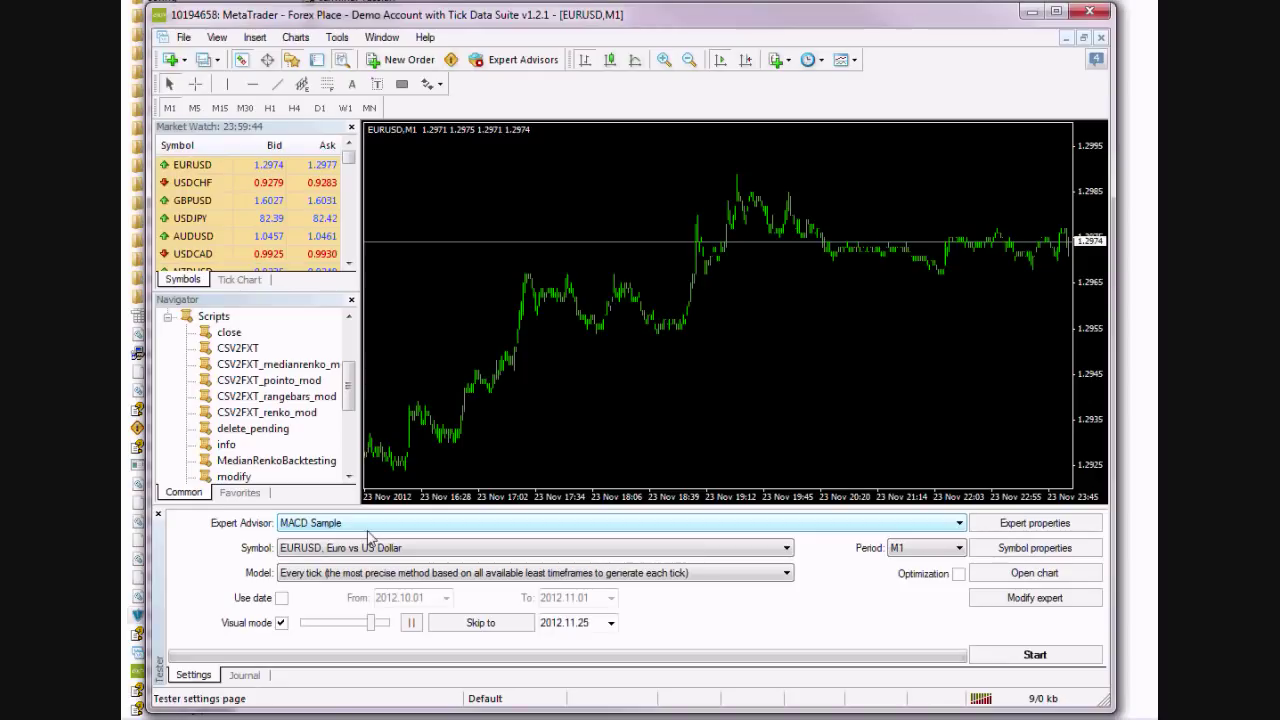
Keep MACD Sample with Every tick modelling and start the visual EURUSD M1 backtest
left_click(369, 523)
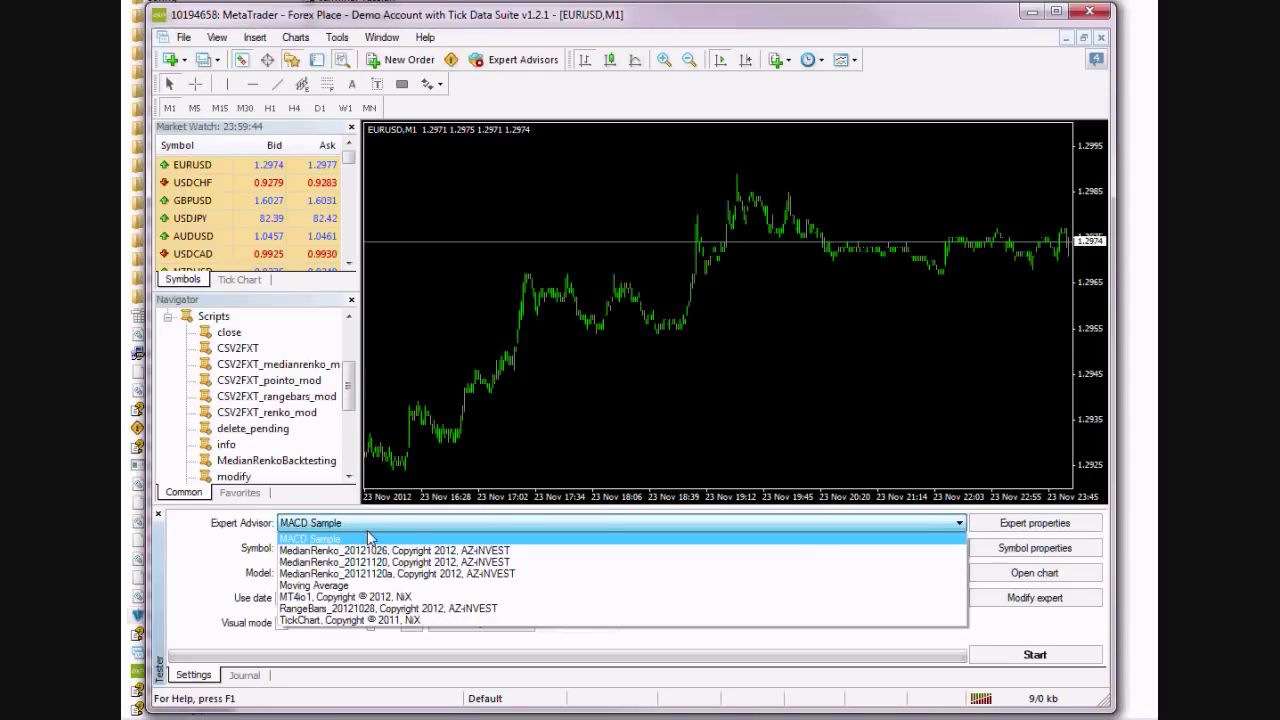
left_click(369, 523)
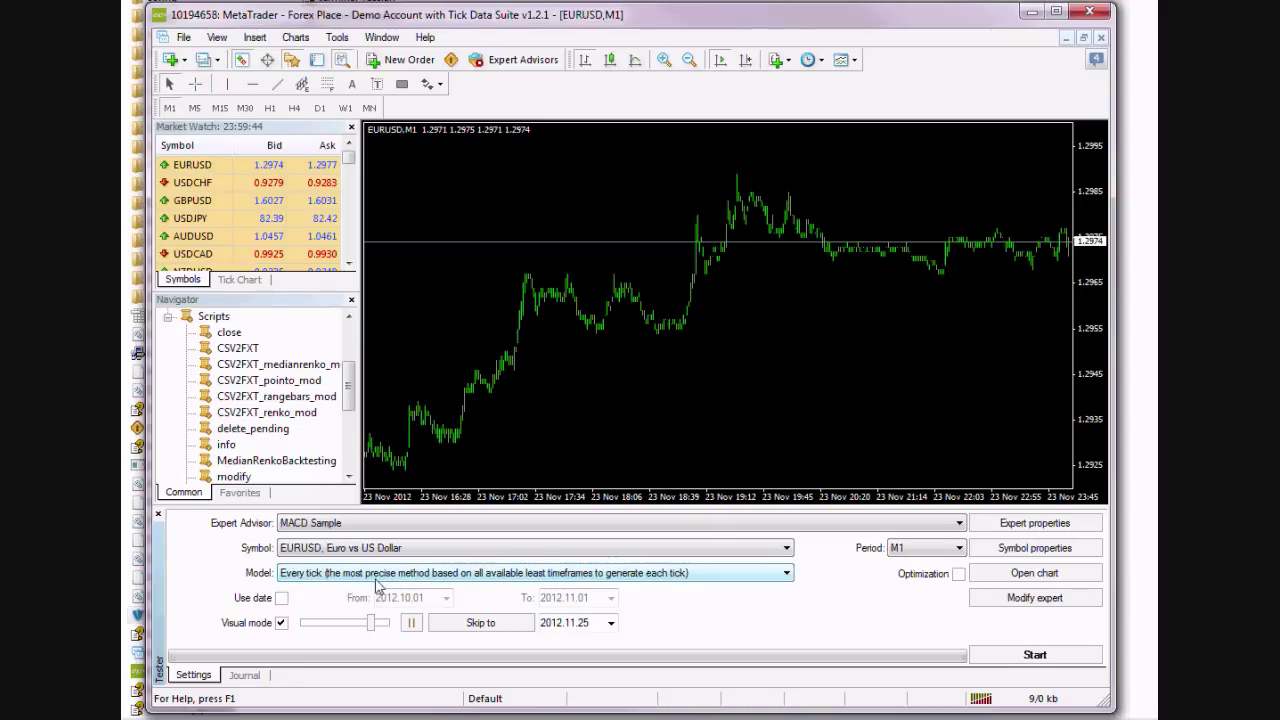
left_click(409, 574)
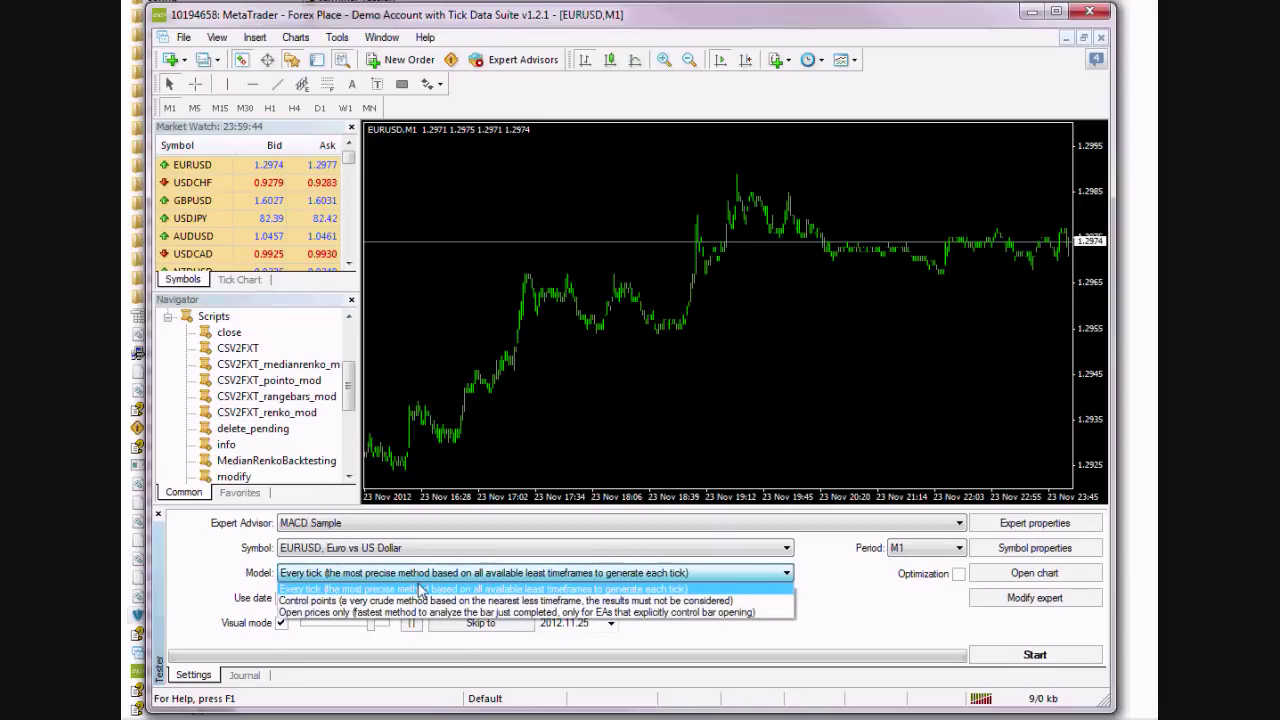
left_click(420, 590)
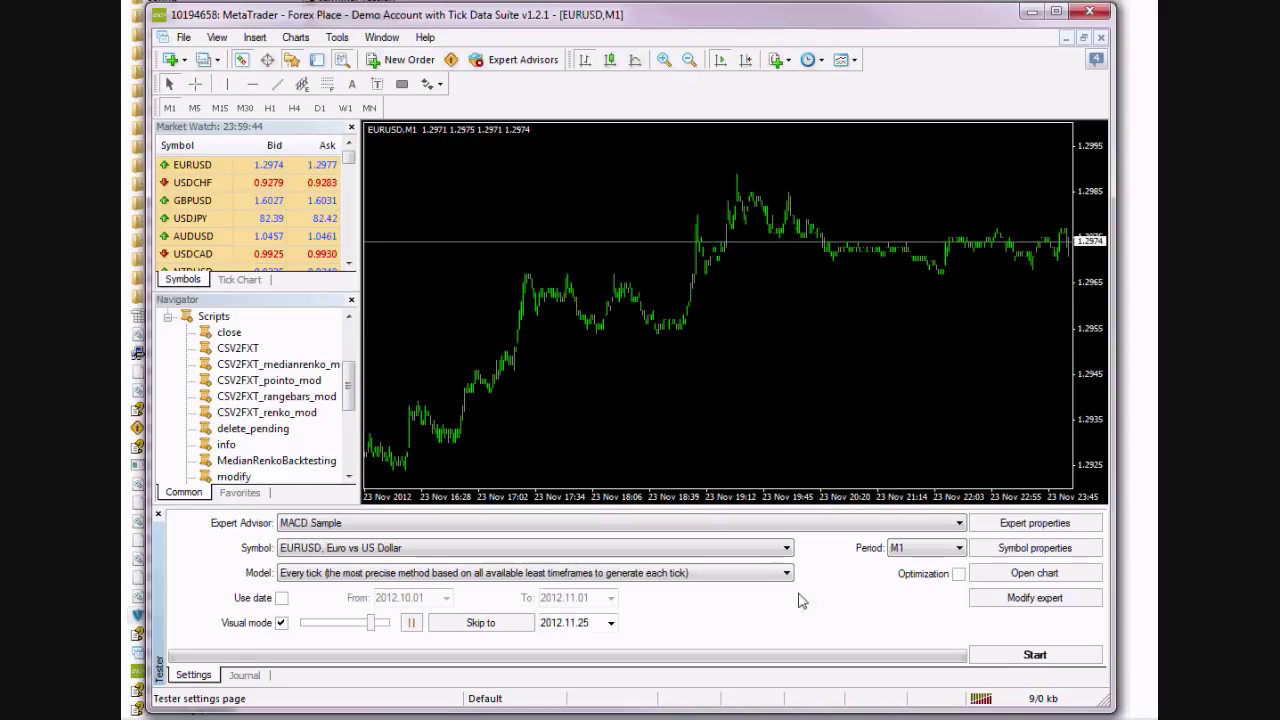
left_click(1034, 655)
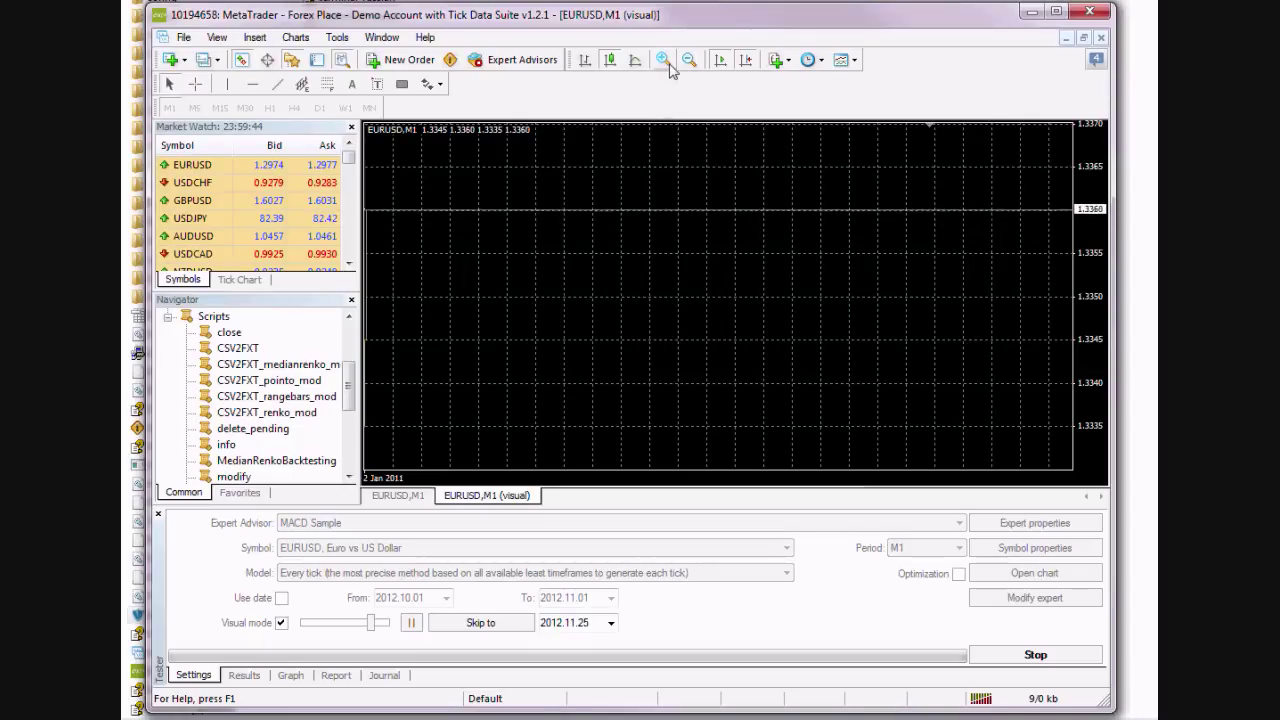
Hide the backtest chart's grid and push the visual speed slider to maximum until finished
right_click(660, 150)
left_click(690, 302)
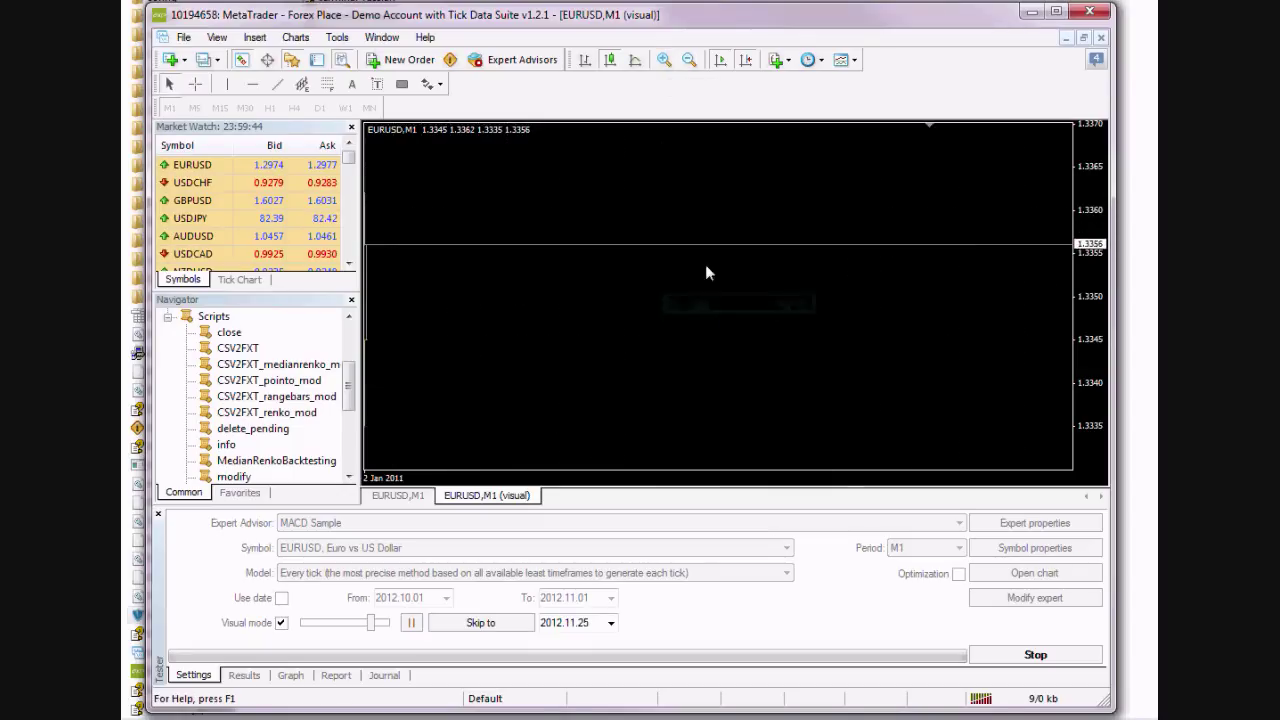
left_click_drag(373, 622, 385, 628)
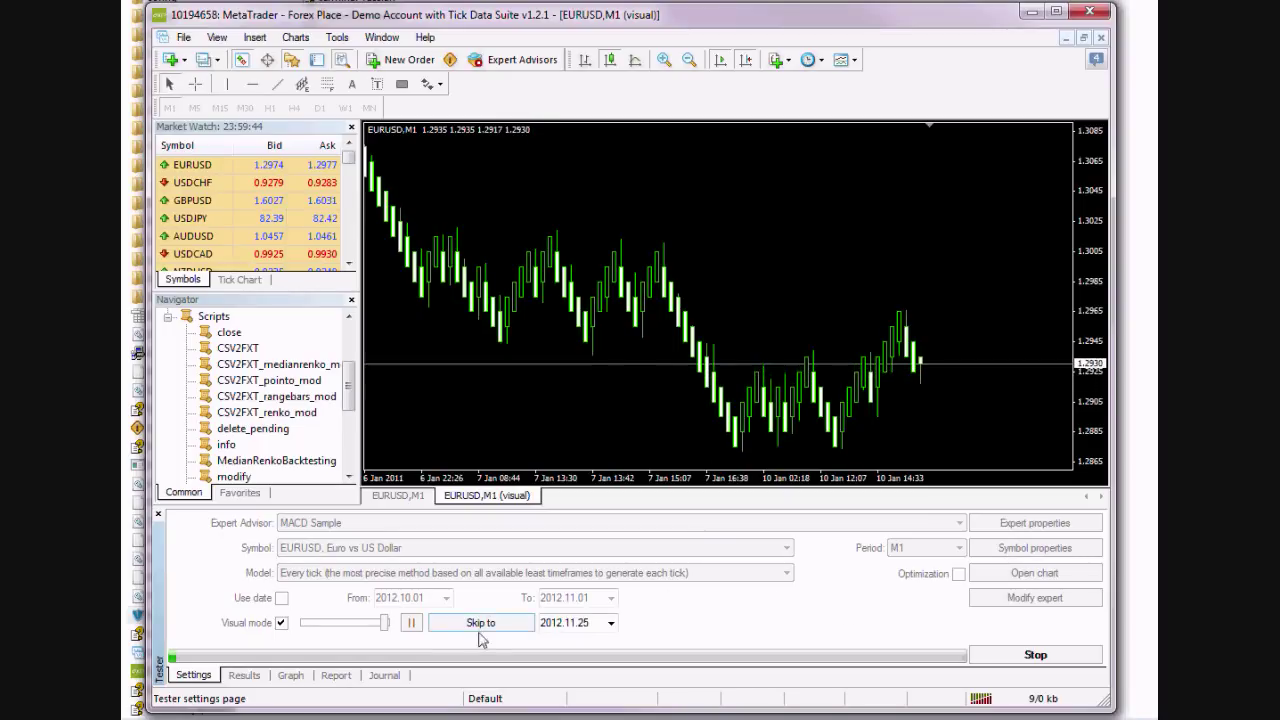
left_click_drag(385, 626, 392, 626)
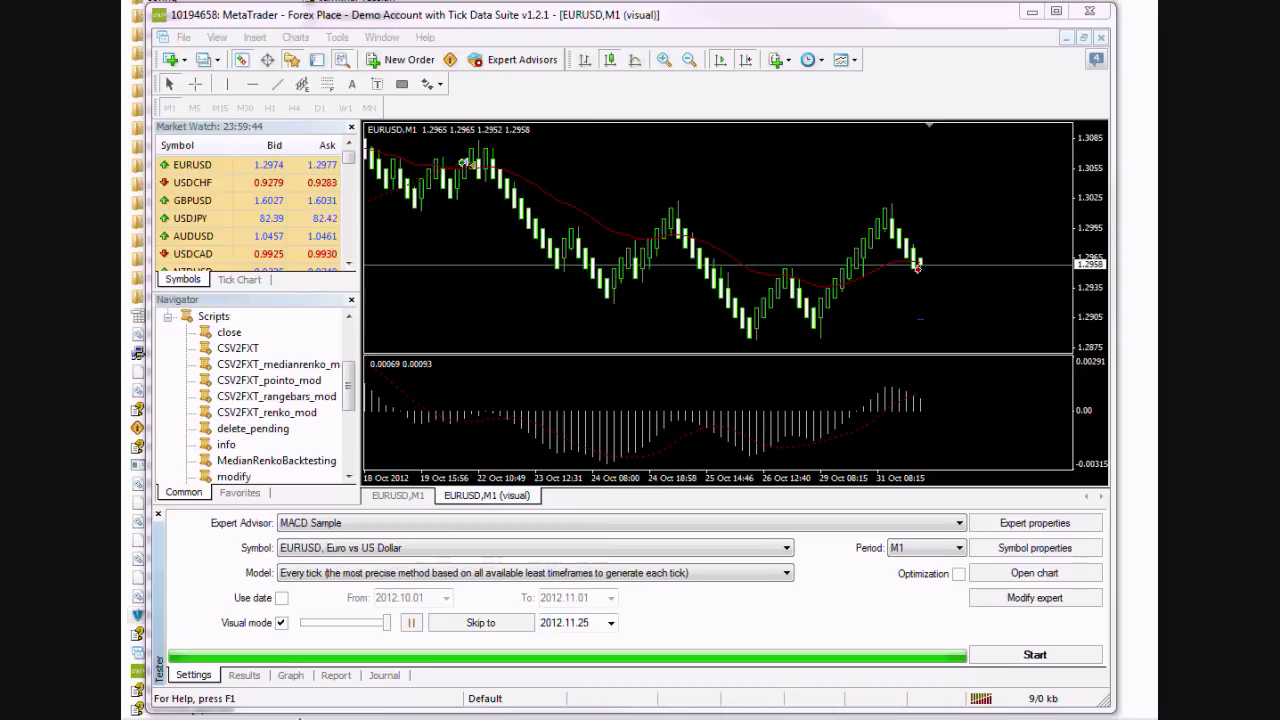
Show the Strategy Tester Report tab with the backtest statistics
left_click(336, 676)
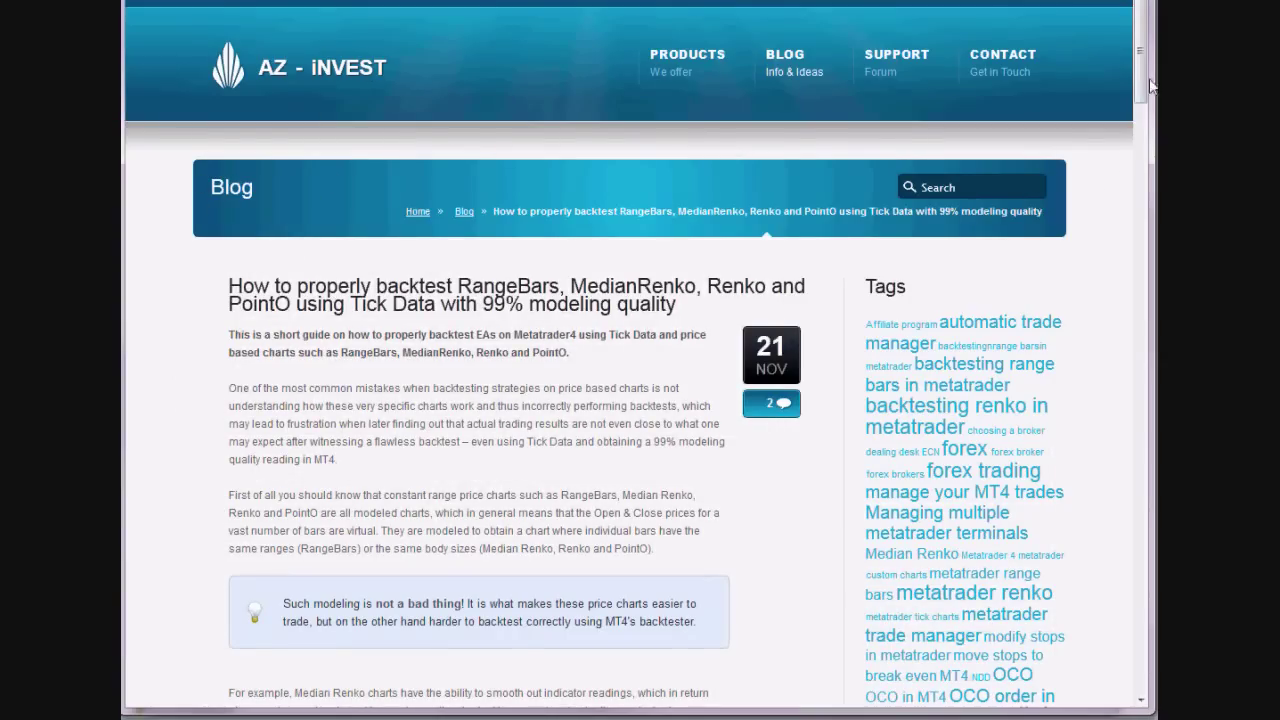
Scroll the AZ-INVEST guide down to its MetaTrader chart screenshots
left_click_drag(1141, 69, 1145, 313)
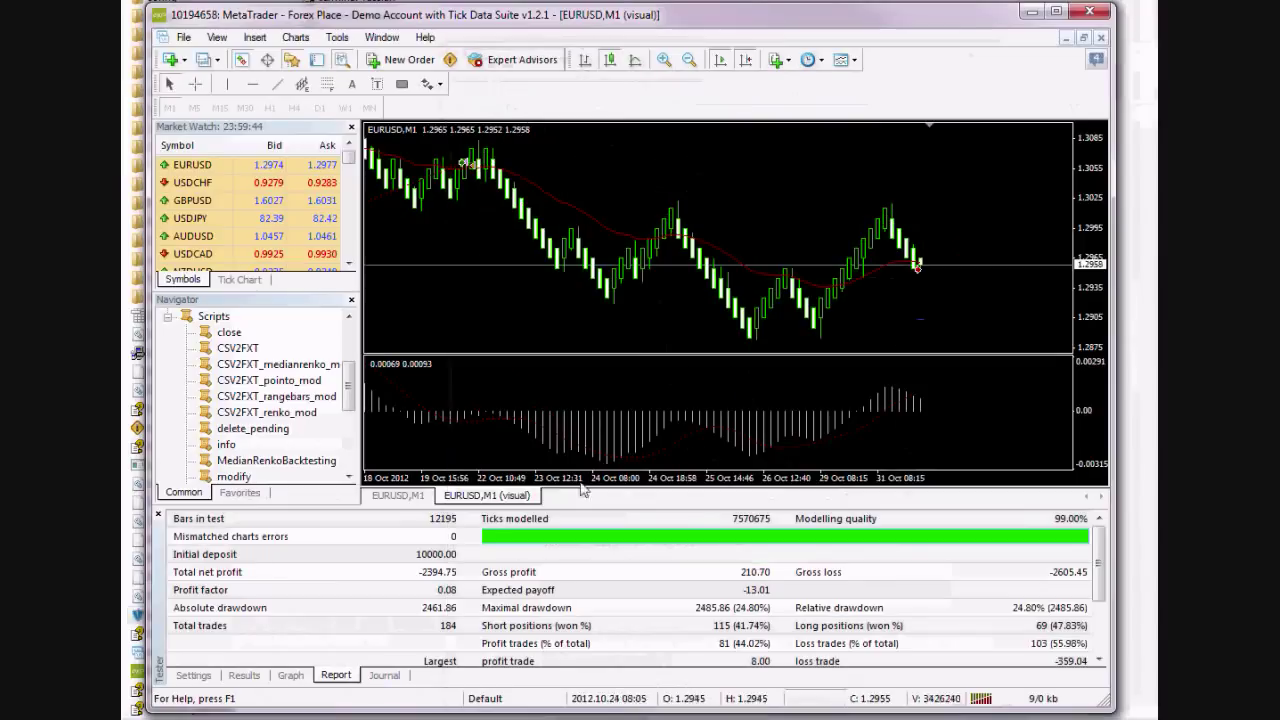
Start a visual backtest of MedianRenko_20121120a and turn off the new chart's grid
left_click(193, 675)
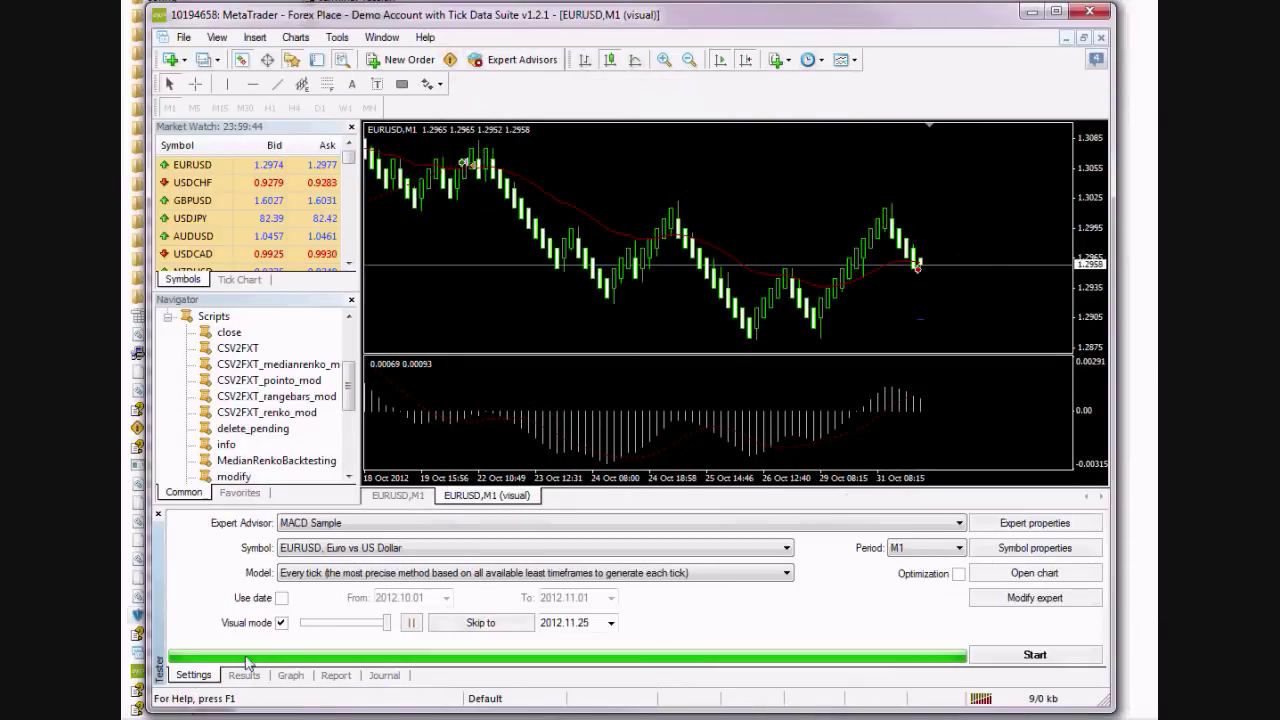
left_click(363, 527)
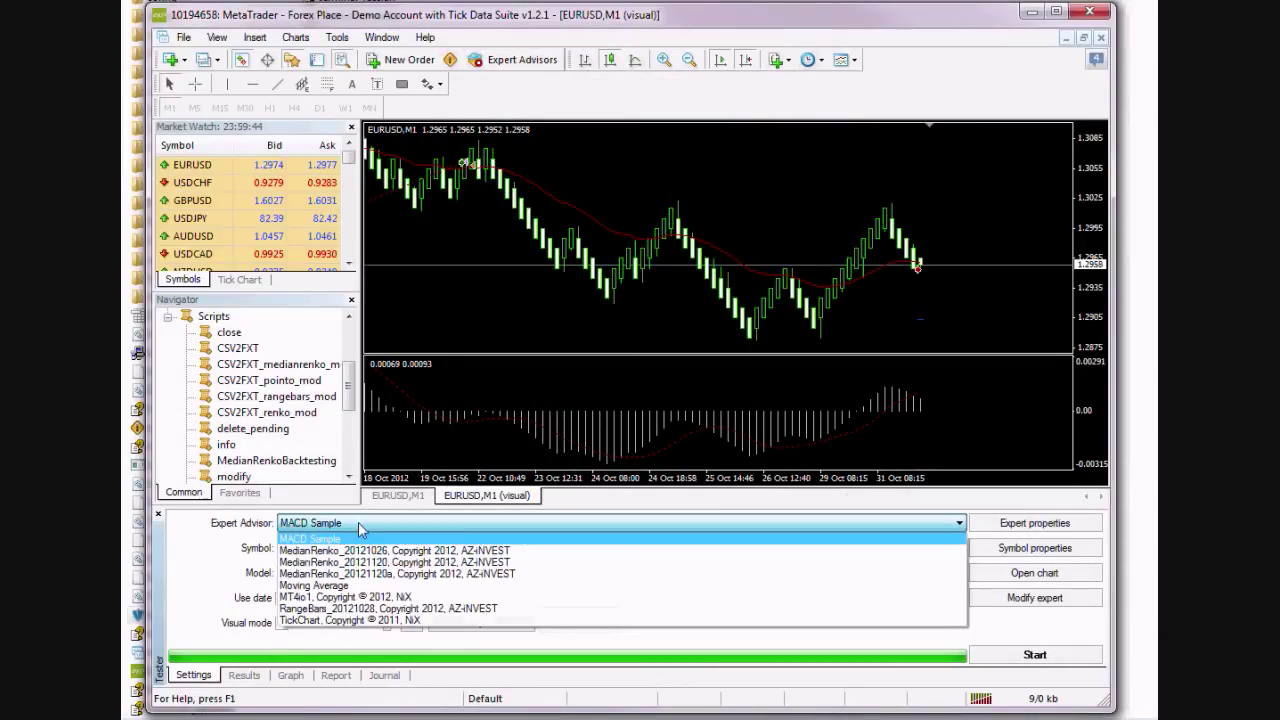
left_click(383, 575)
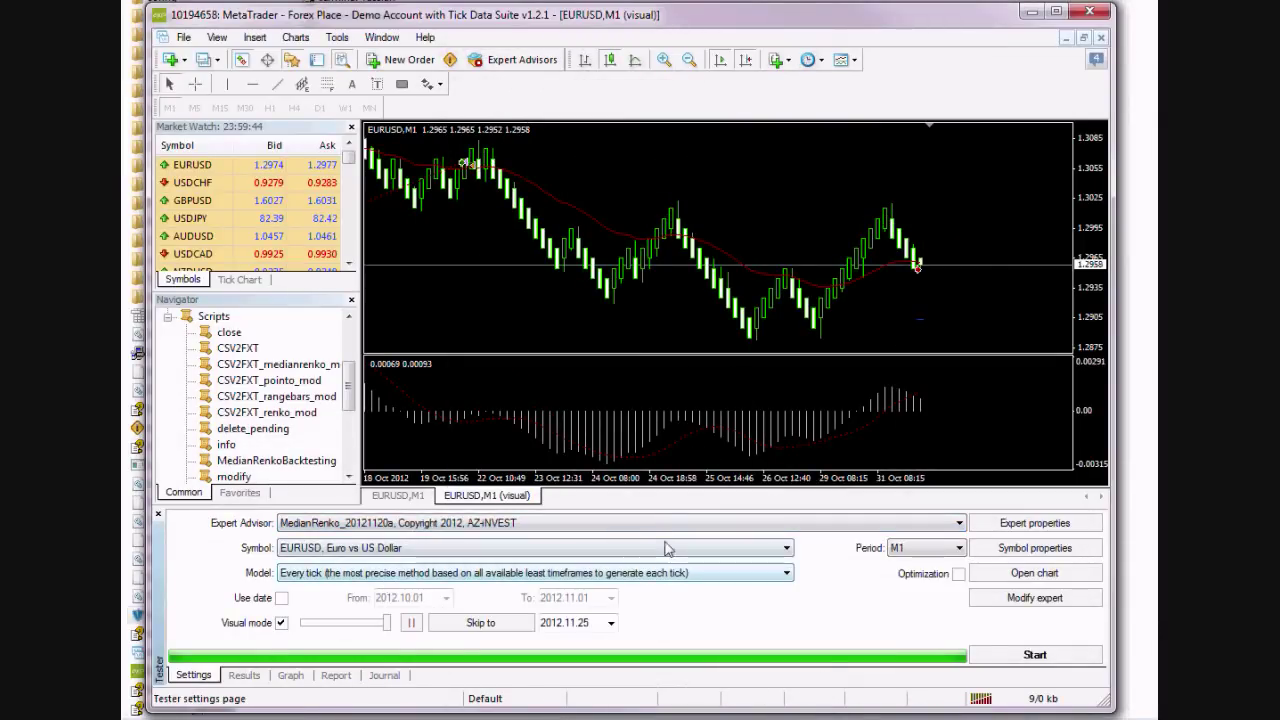
left_click(1034, 655)
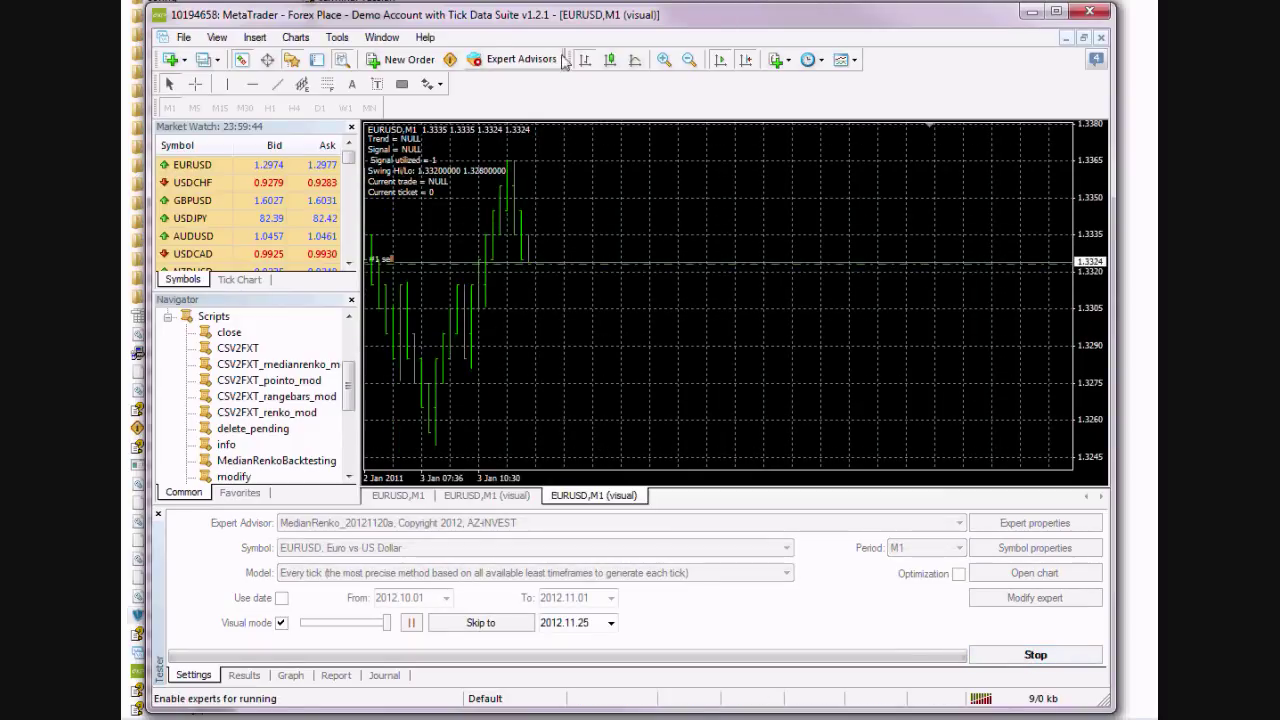
right_click(588, 203)
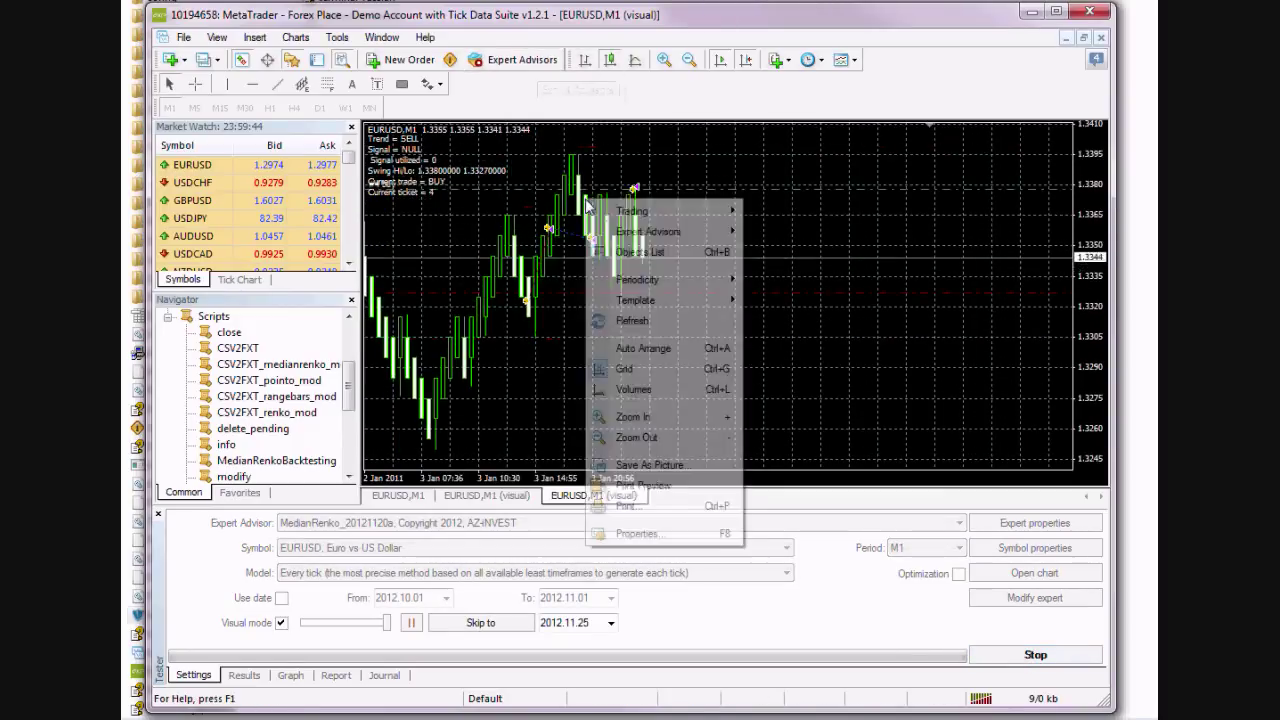
left_click(650, 368)
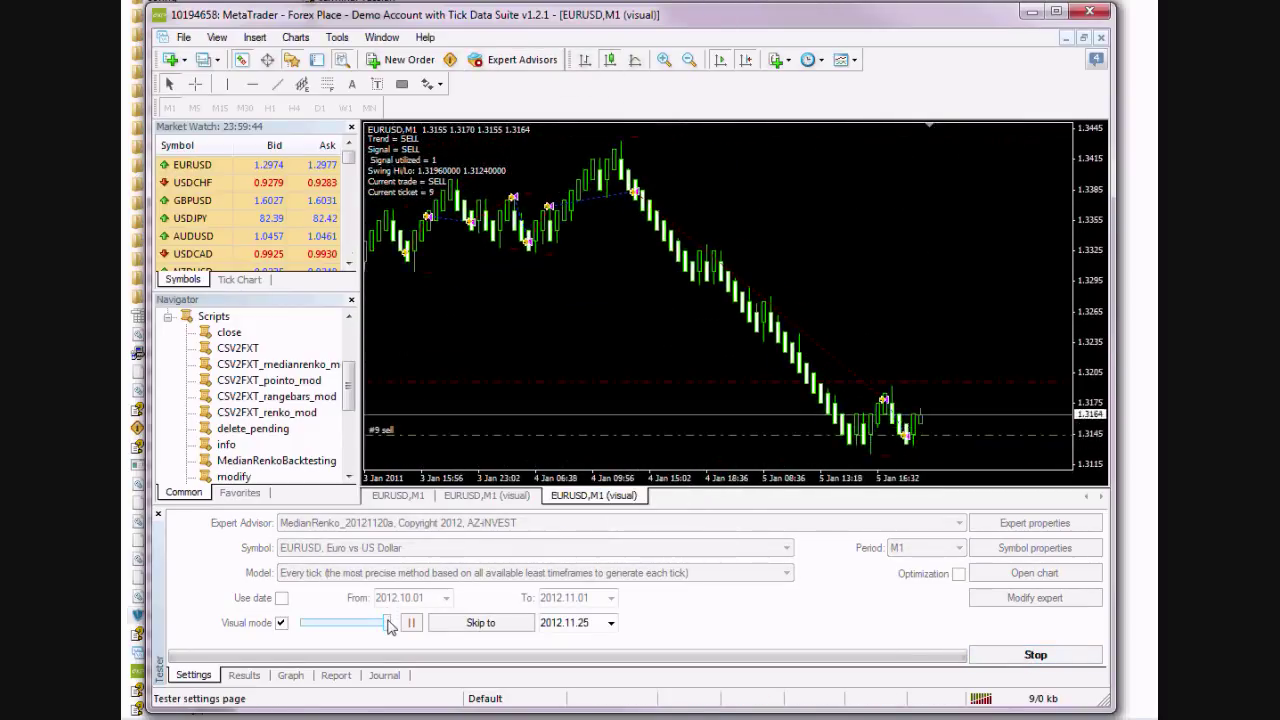
Tweak the visual speed and inspect bar prices and trade arrows on the MedianRenko chart
left_click_drag(390, 625, 381, 625)
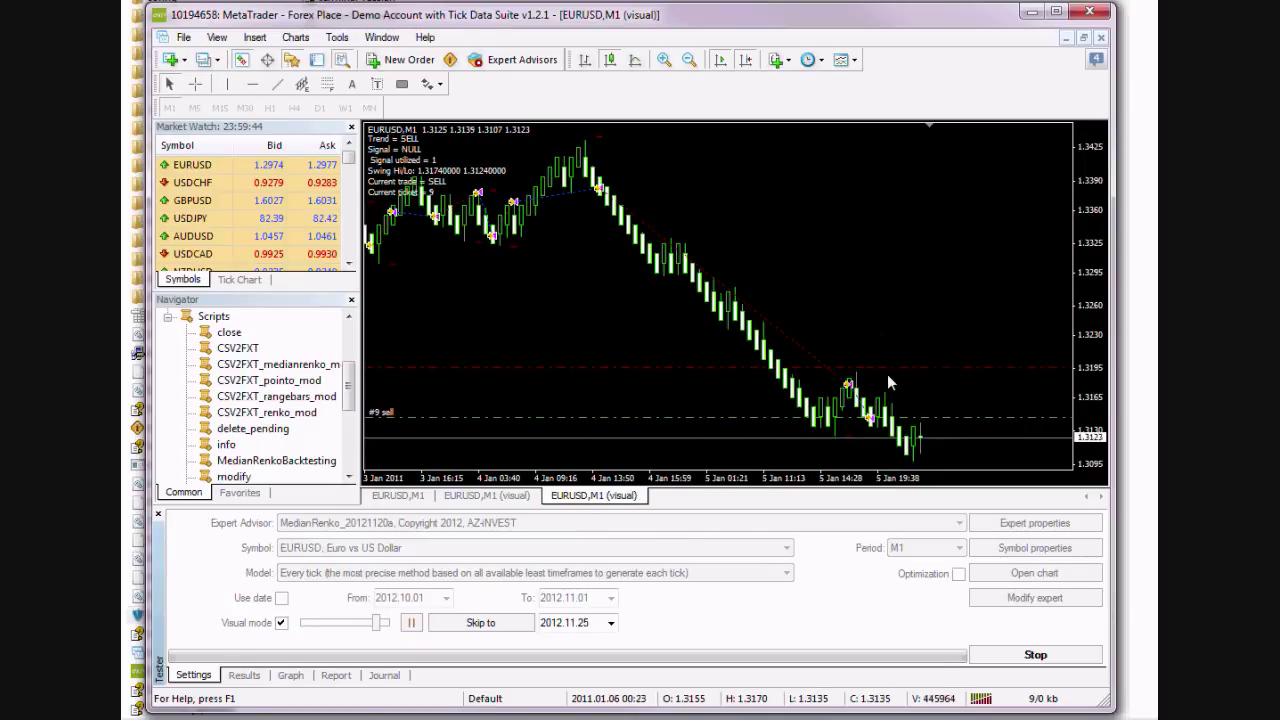
middle_click(918, 428)
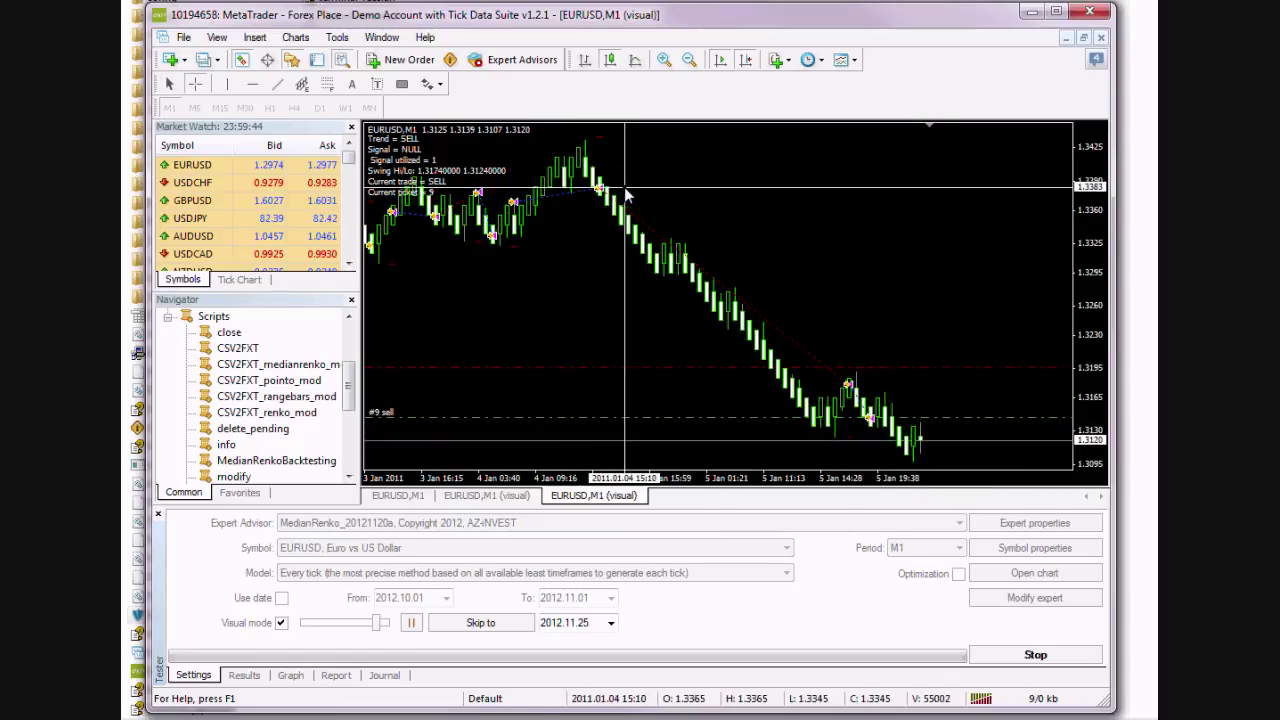
mouse_move(598, 190)
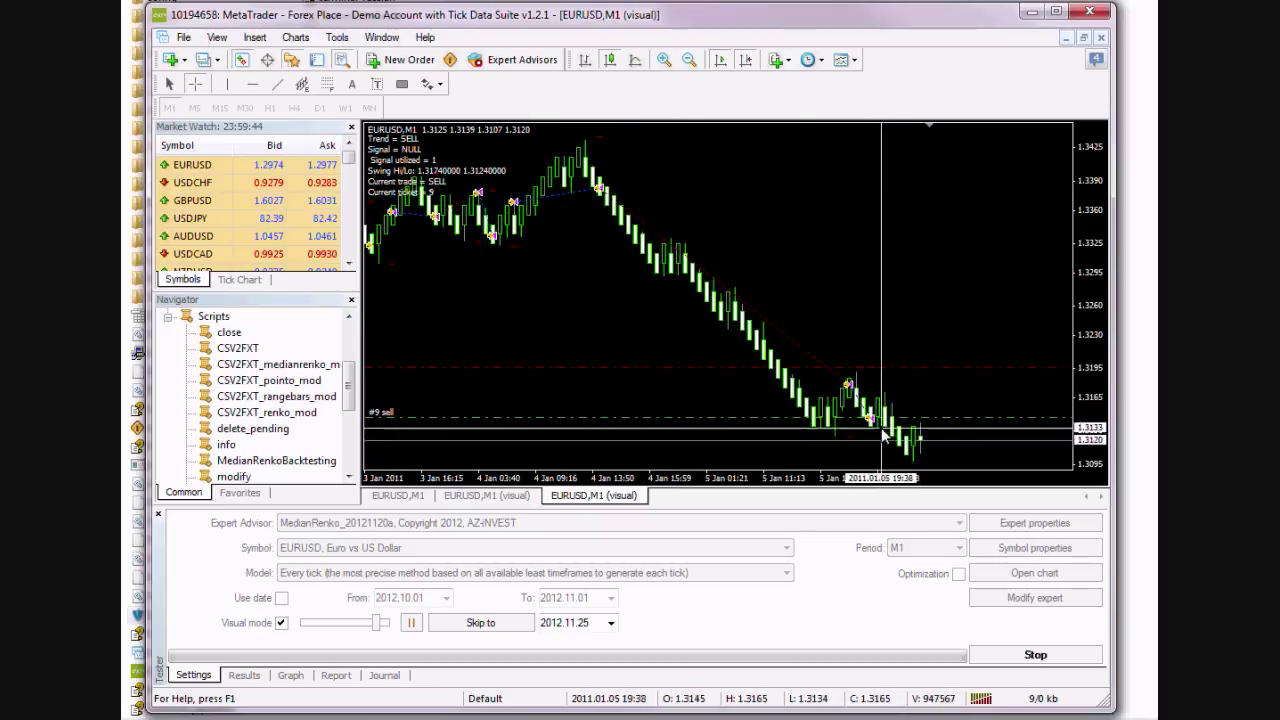
mouse_move(857, 395)
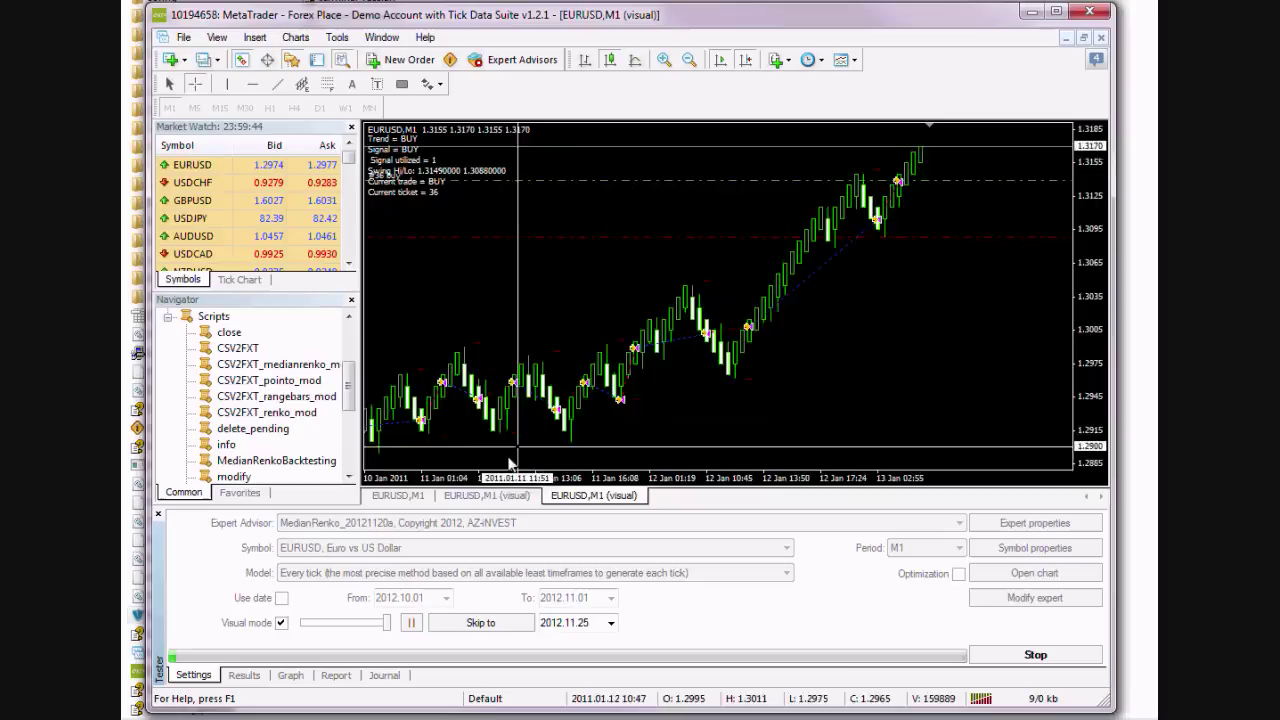
left_click(385, 624)
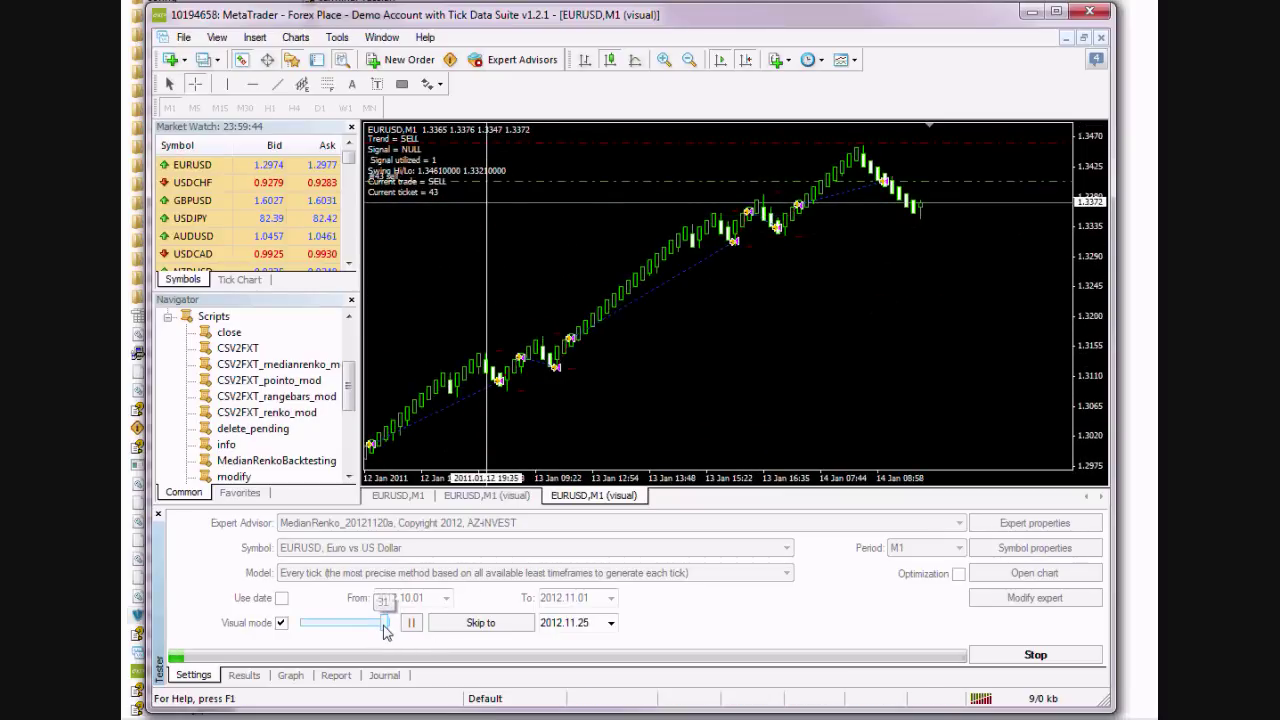